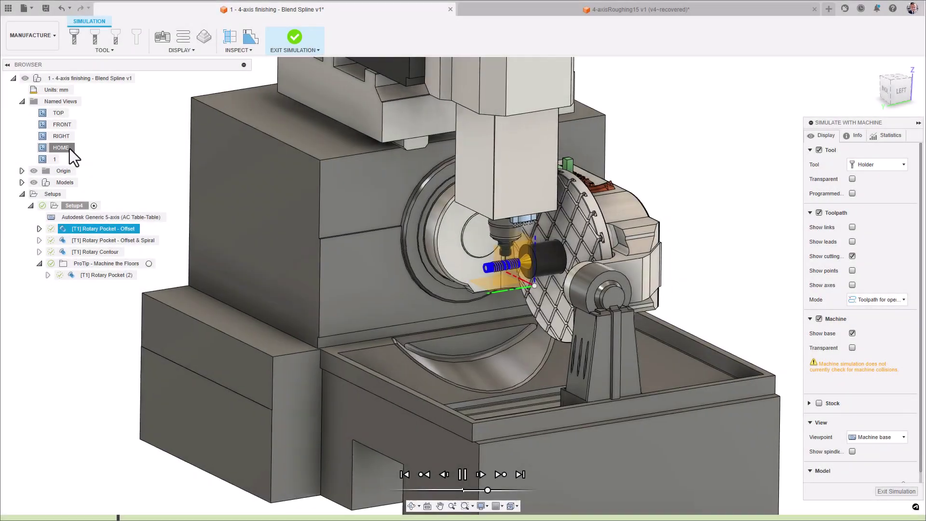
Step: Zoom the Blend Spline machine simulation in on the tool and worm part
{"action": "double_click", "coordinate": [70, 148]}
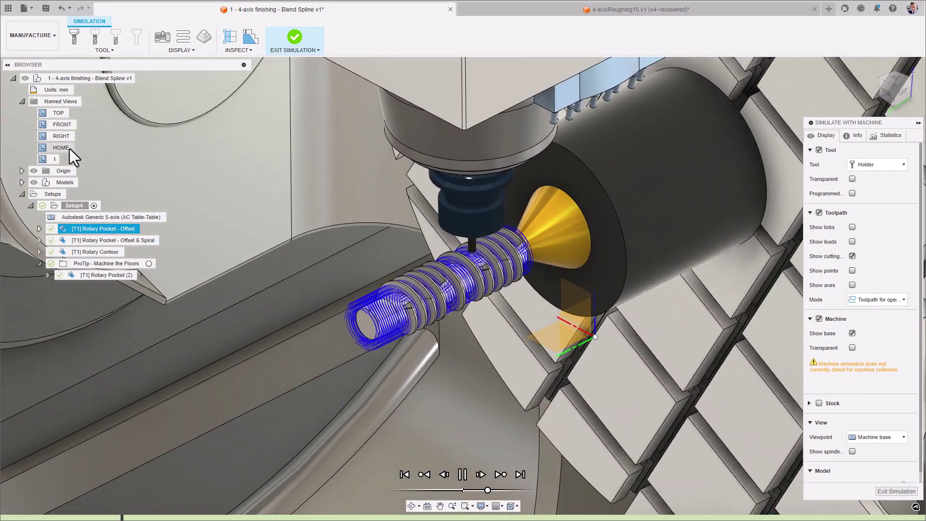
Step: Show the stock instead of the toolpath in the machine simulation
{"action": "left_click", "coordinate": [203, 38]}
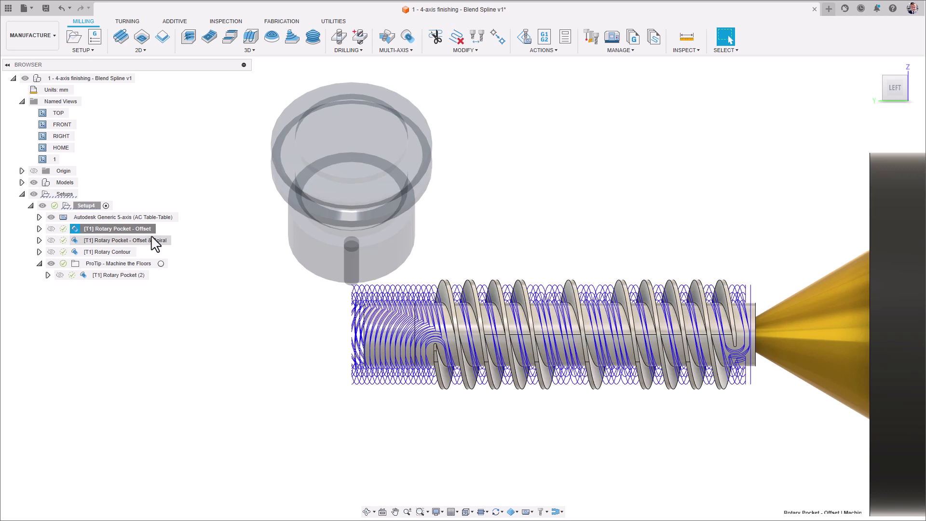
Step: Display the Rotary Pocket - Offset & Spiral toolpath on the part
{"action": "left_click", "coordinate": [152, 241]}
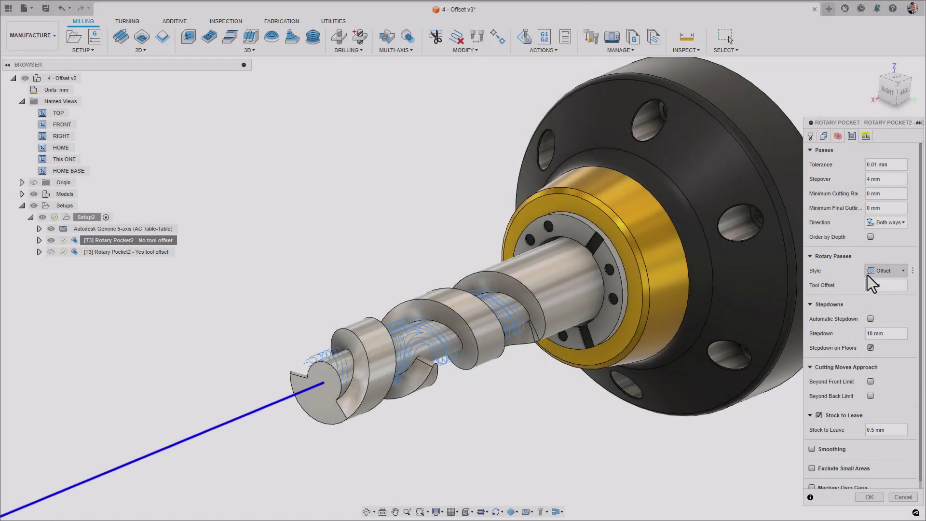
Step: Bring up the tooltip explaining the Rotary Pocket2 Tool Offset setting
{"action": "left_click", "coordinate": [868, 285]}
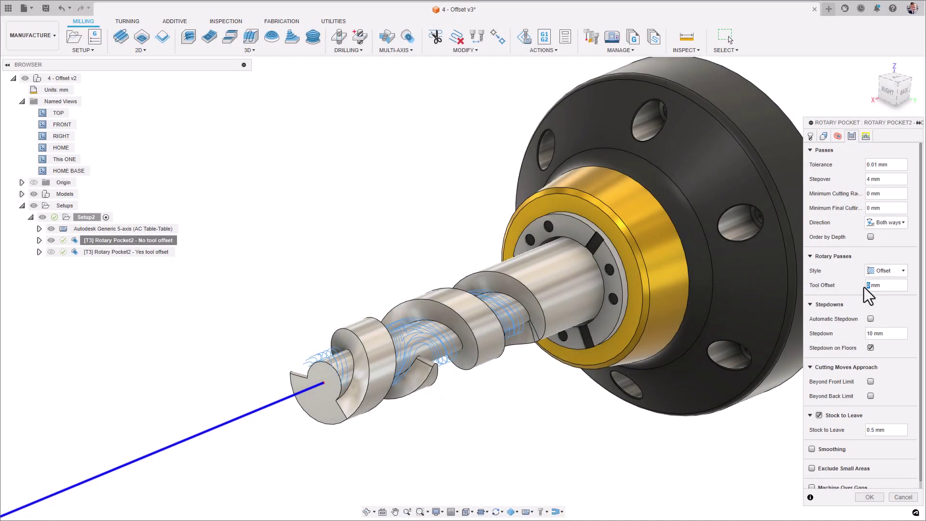
{"action": "mouse_move", "coordinate": [875, 288]}
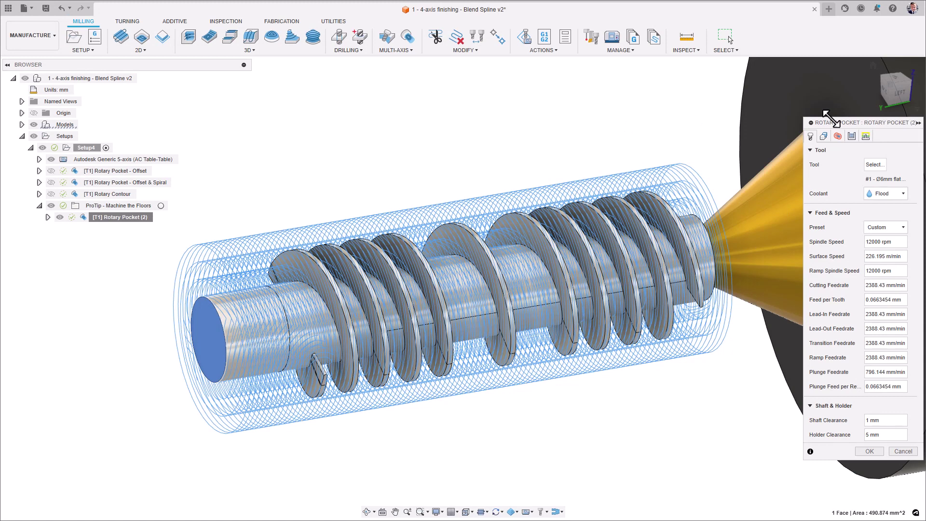
Step: Set the Radii tab's Inner Offset to 0 and Outer Offset to -8
{"action": "left_click", "coordinate": [837, 137]}
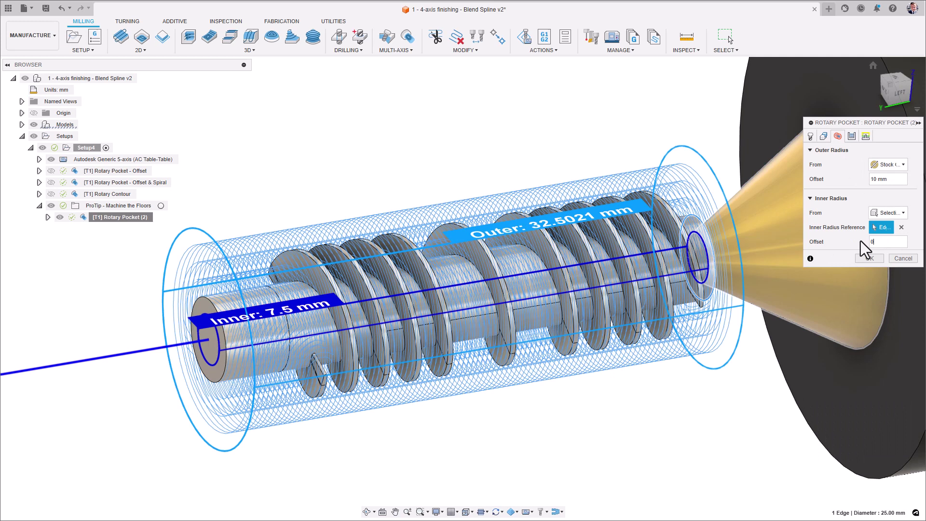
{"action": "type", "text": "0"}
{"action": "left_click_drag", "start_coordinate": [890, 179], "coordinate": [881, 179]}
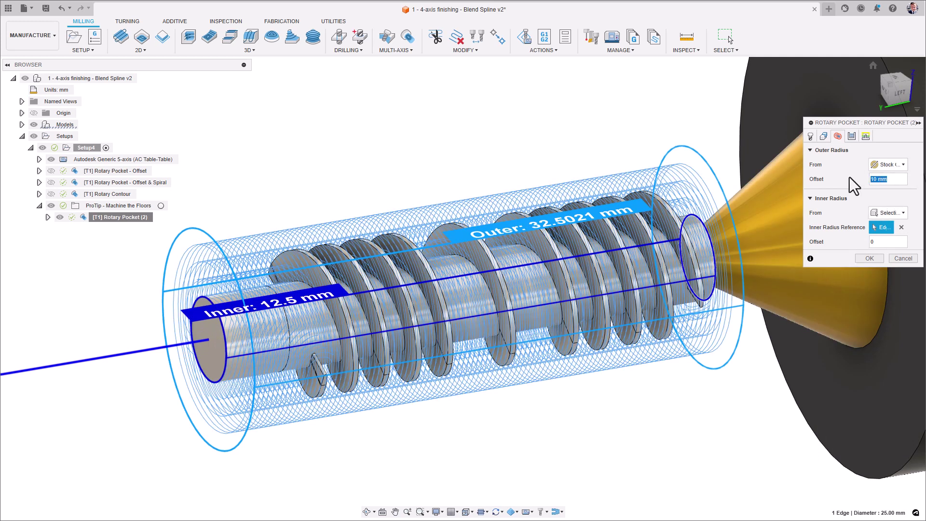
{"action": "type", "text": "-8"}
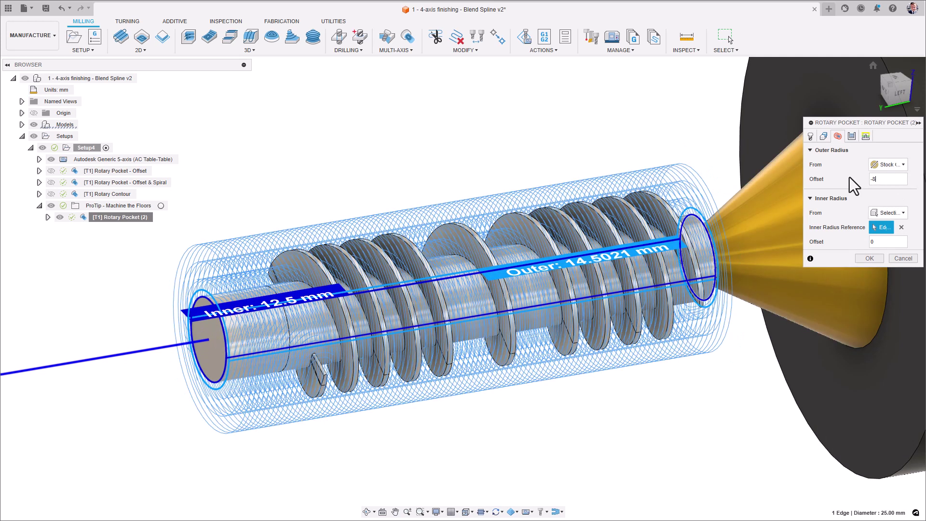
Step: Set Stepdown to the tool_fluteLength expression (20 mm) and enable Stepdown on Floors
{"action": "left_click", "coordinate": [851, 136]}
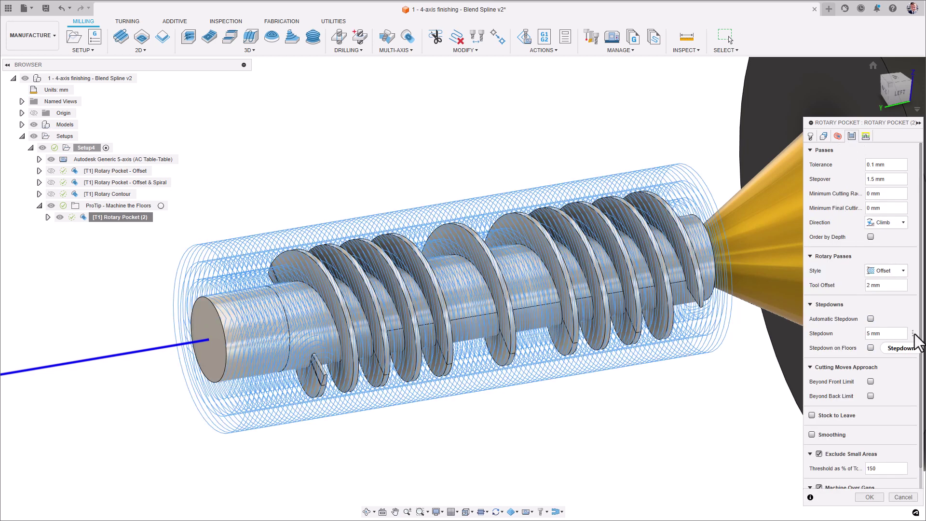
{"action": "left_click", "coordinate": [913, 334]}
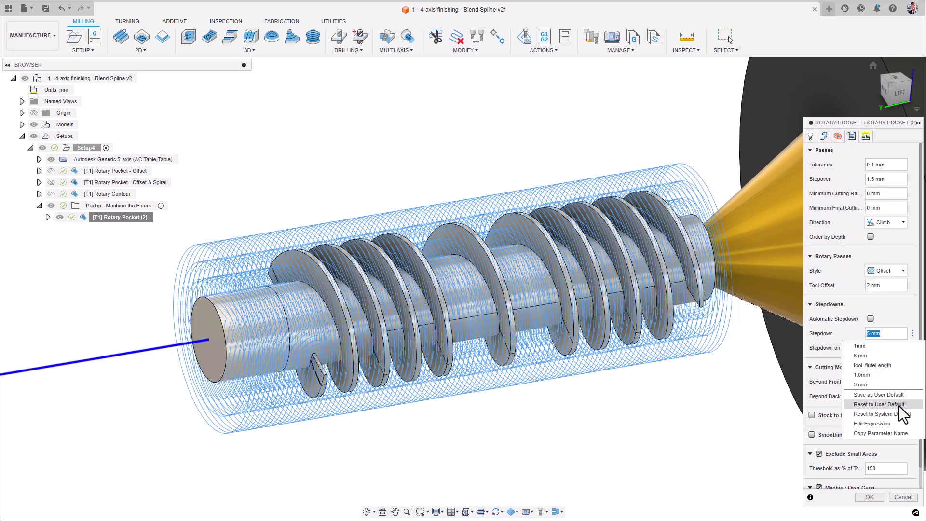
{"action": "left_click", "coordinate": [874, 423]}
{"action": "key", "text": "ctrl+a"}
{"action": "type", "text": "tool_fluteLength"}
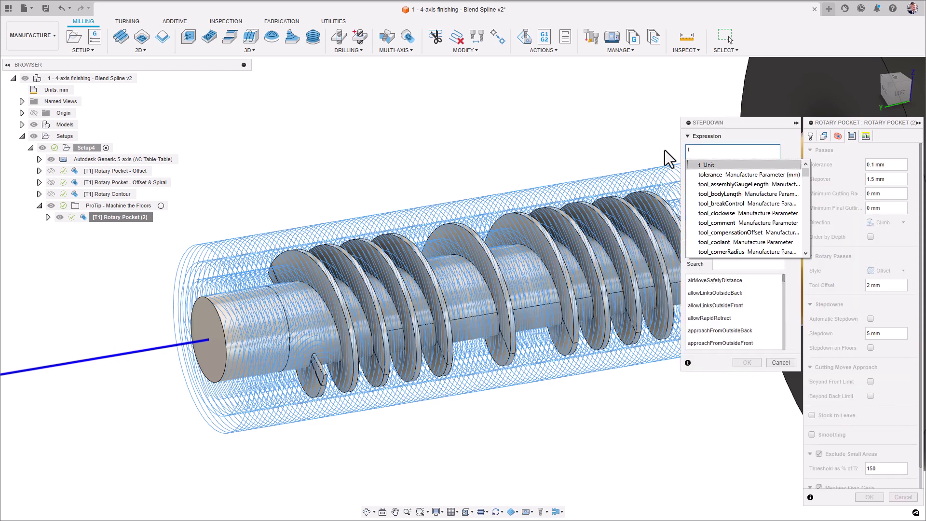
{"action": "left_click", "coordinate": [746, 363]}
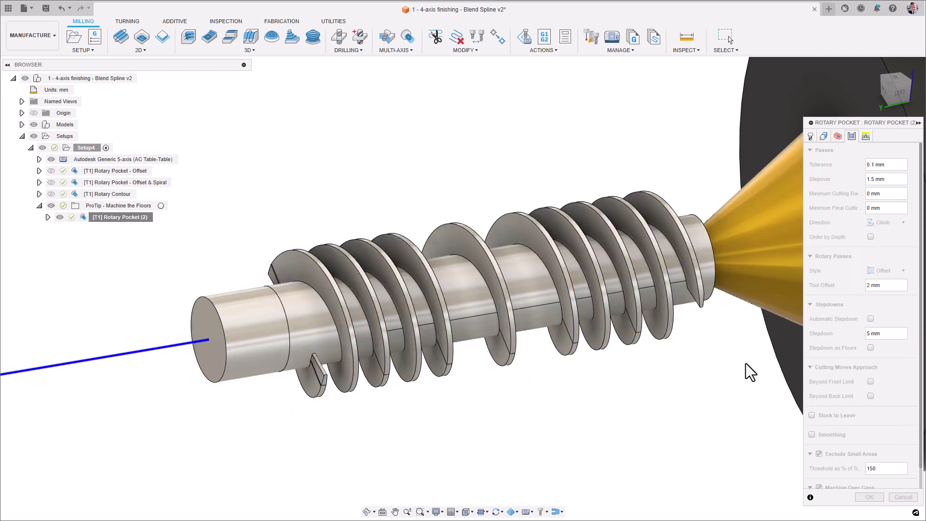
{"action": "left_click", "coordinate": [870, 348]}
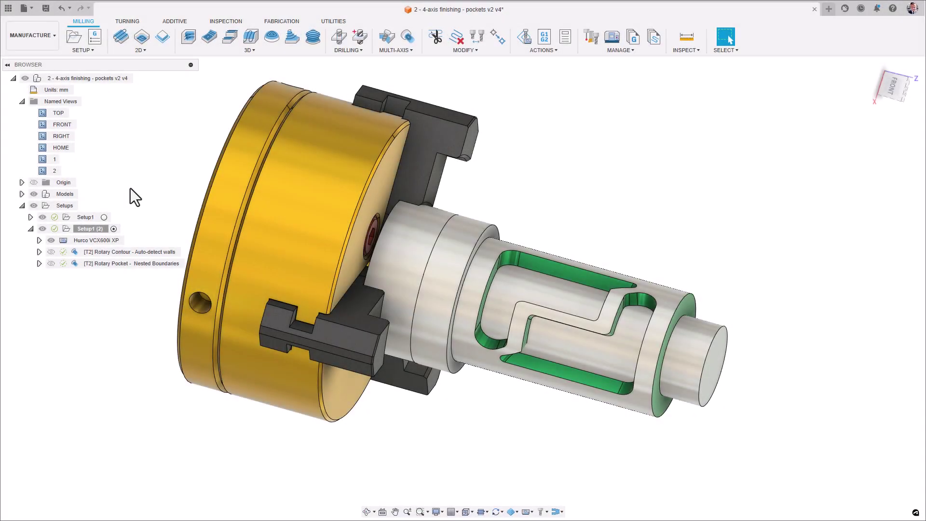
Step: Display the Rotary Contour - Auto-detect walls toolpath, checking it from the back and HOME views
{"action": "left_click", "coordinate": [145, 251]}
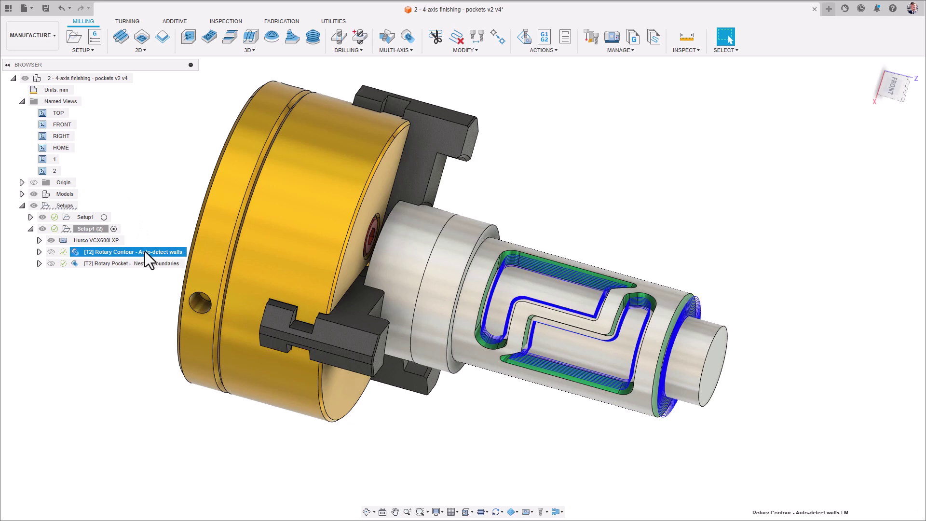
{"action": "left_click", "coordinate": [55, 171]}
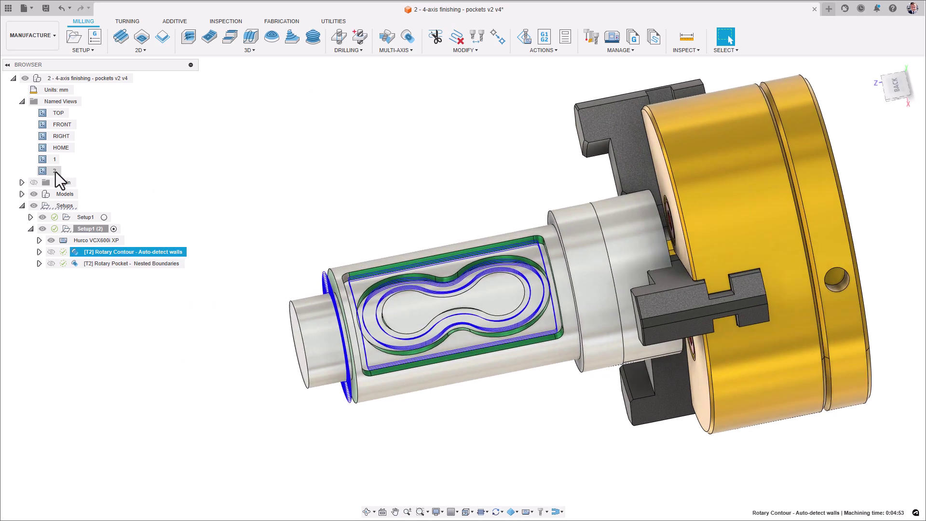
{"action": "left_click", "coordinate": [61, 148]}
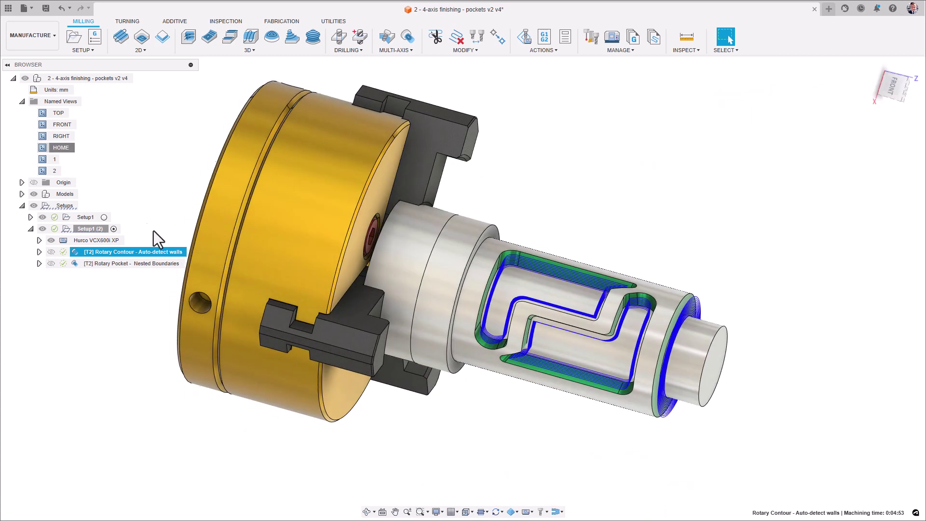
Step: Review the contour's Geometry settings, leaving Machining Boundary at None, and recalculate
{"action": "right_click", "coordinate": [175, 251]}
{"action": "left_click", "coordinate": [193, 7]}
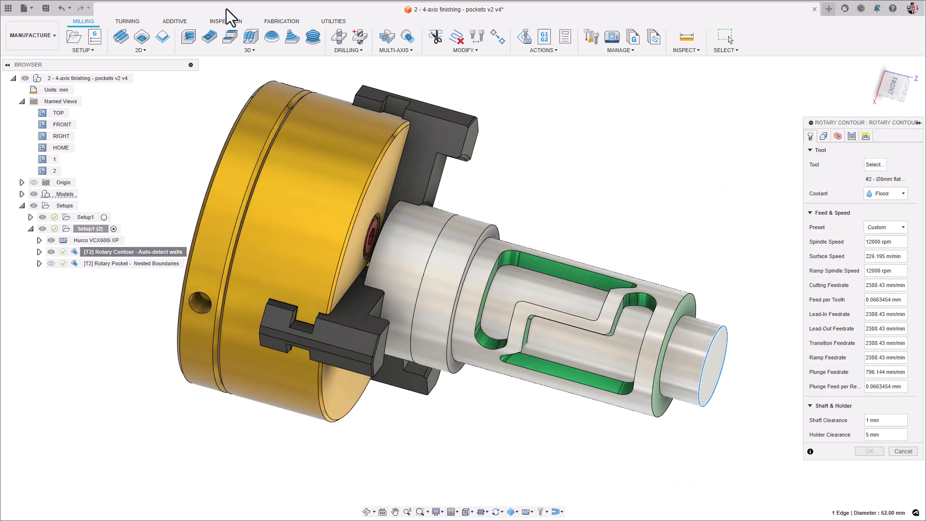
{"action": "left_click", "coordinate": [824, 137]}
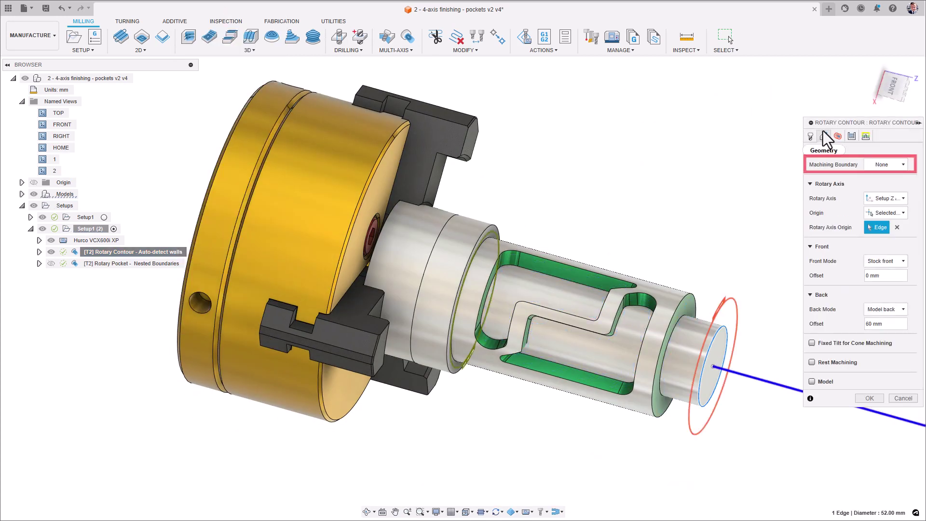
{"action": "left_click", "coordinate": [870, 399]}
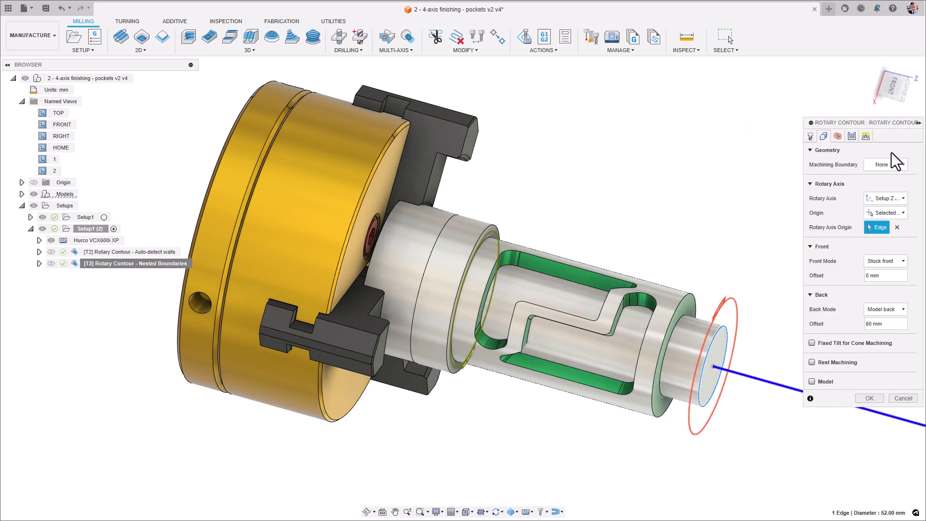
Step: Set Machining Boundary to Selection with the front and back pocket chains, then generate
{"action": "left_click", "coordinate": [887, 165]}
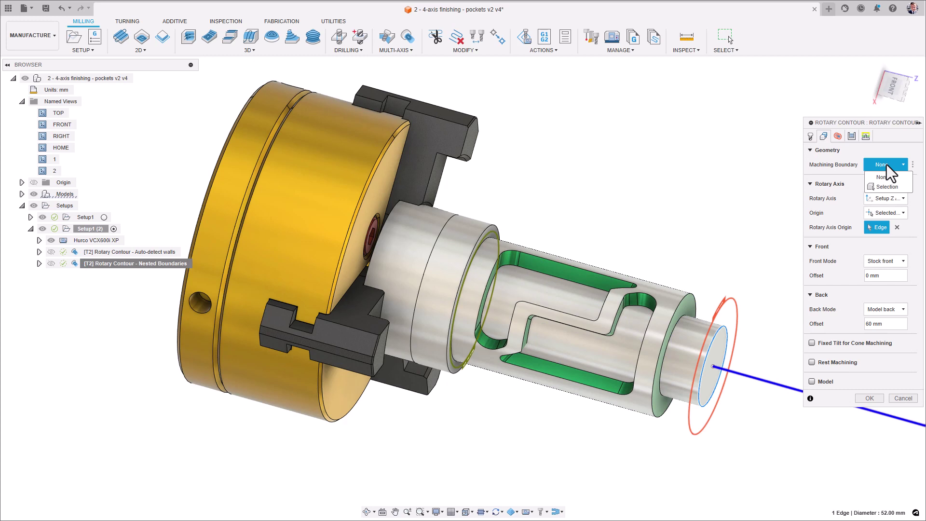
{"action": "left_click", "coordinate": [894, 188]}
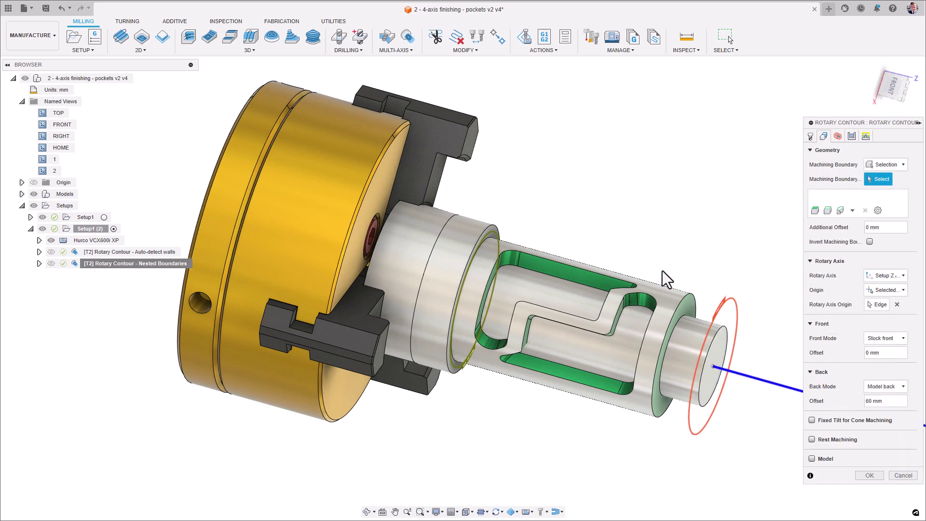
{"action": "left_click", "coordinate": [640, 293]}
{"action": "double_click", "coordinate": [50, 174]}
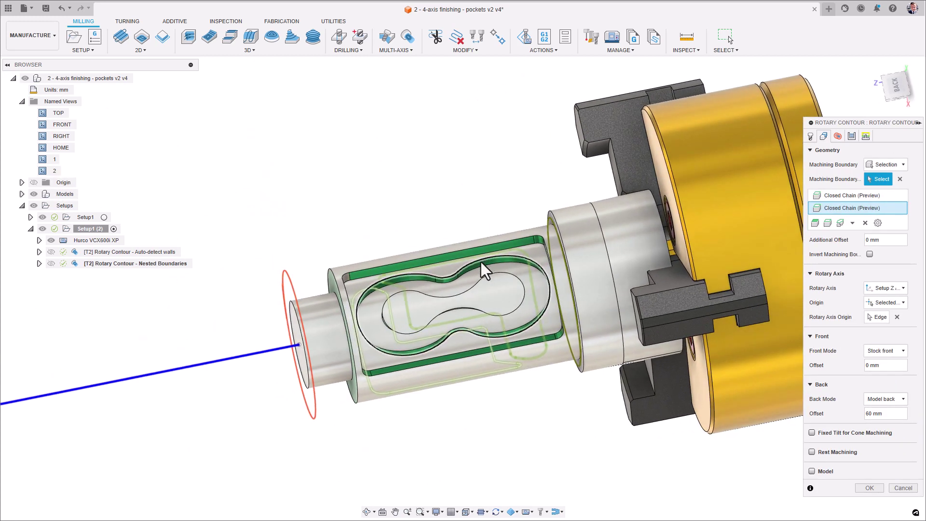
{"action": "left_click", "coordinate": [481, 262]}
{"action": "left_click", "coordinate": [493, 281]}
{"action": "left_click", "coordinate": [868, 497]}
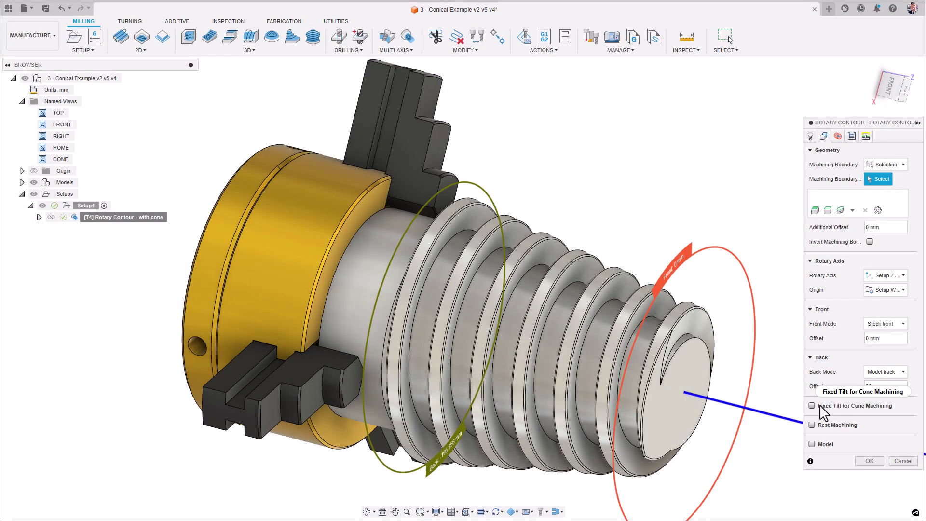
Step: Enable Fixed Tilt for Cone Machining, keeping the -5 deg cone angle
{"action": "left_click", "coordinate": [813, 406]}
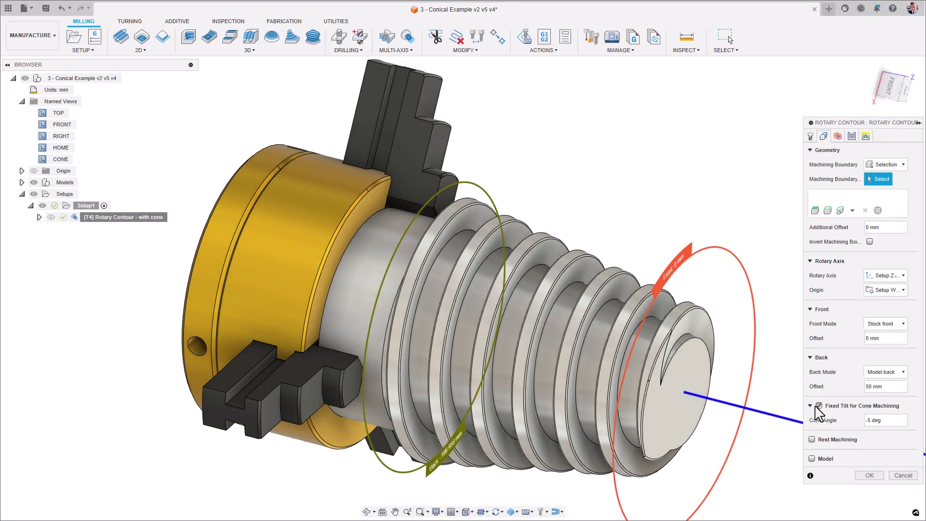